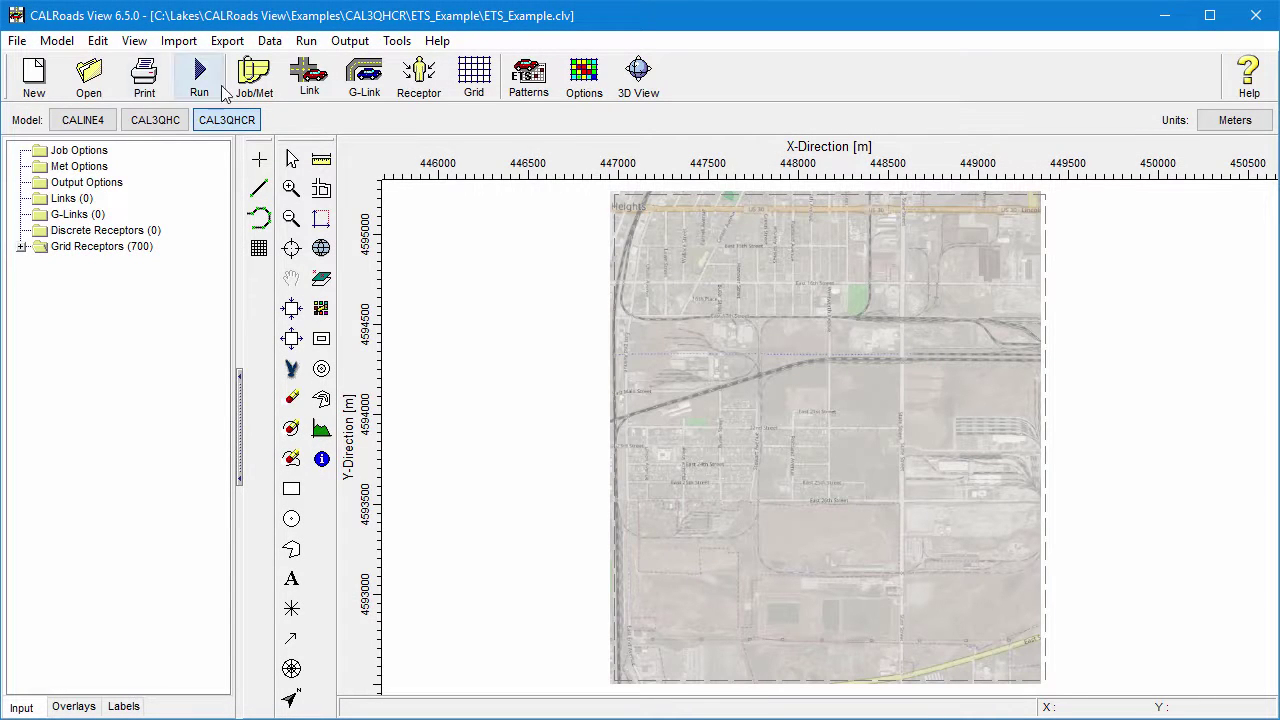
Step: Switch the job's modelling approach to Tier II in the Job/Met options
{"action": "left_click", "coordinate": [268, 85]}
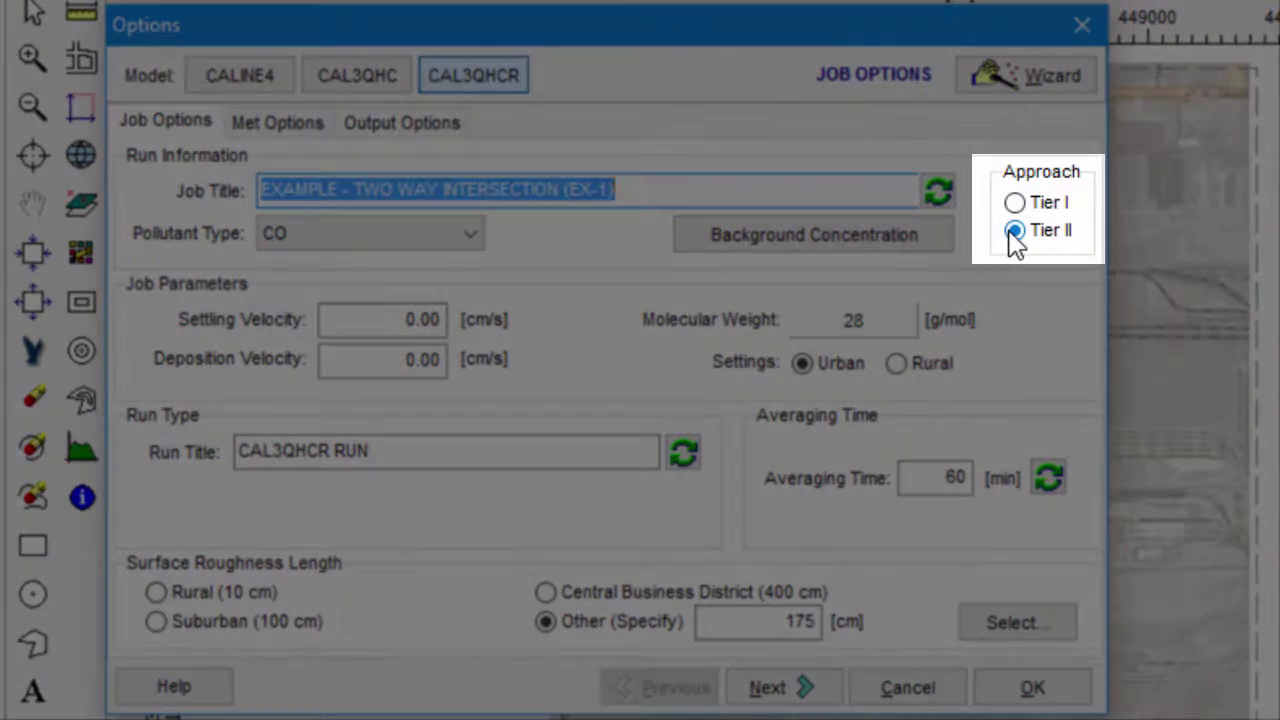
{"action": "left_click", "coordinate": [1011, 233]}
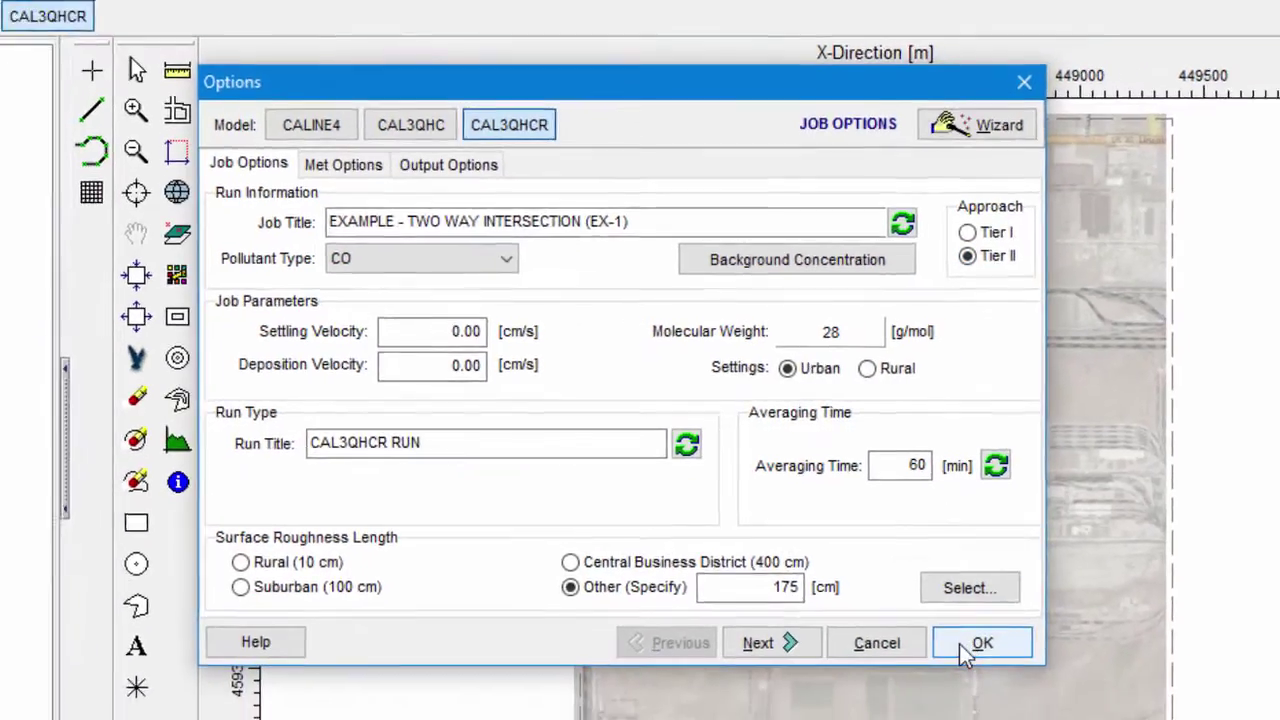
{"action": "left_click", "coordinate": [959, 644]}
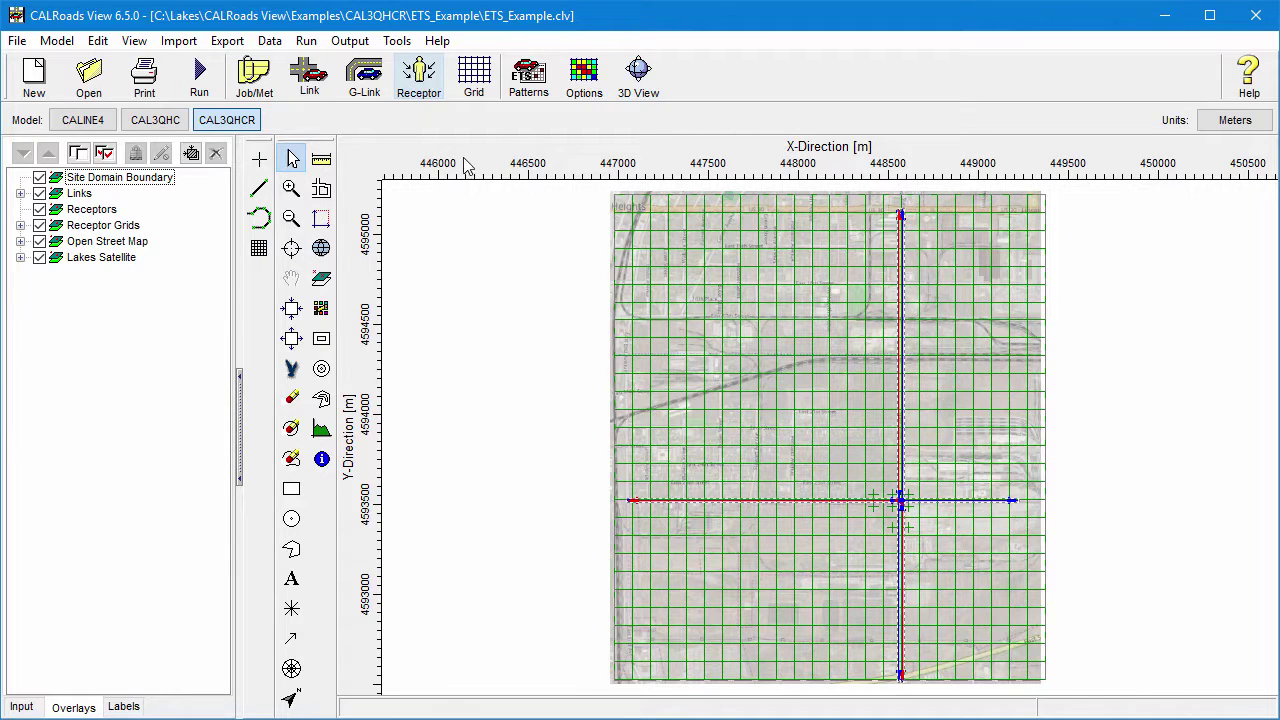
Step: Export pattern PT_1 to the Excel template ETS_Pattern_PT_1.XLSX
{"action": "left_click", "coordinate": [530, 90]}
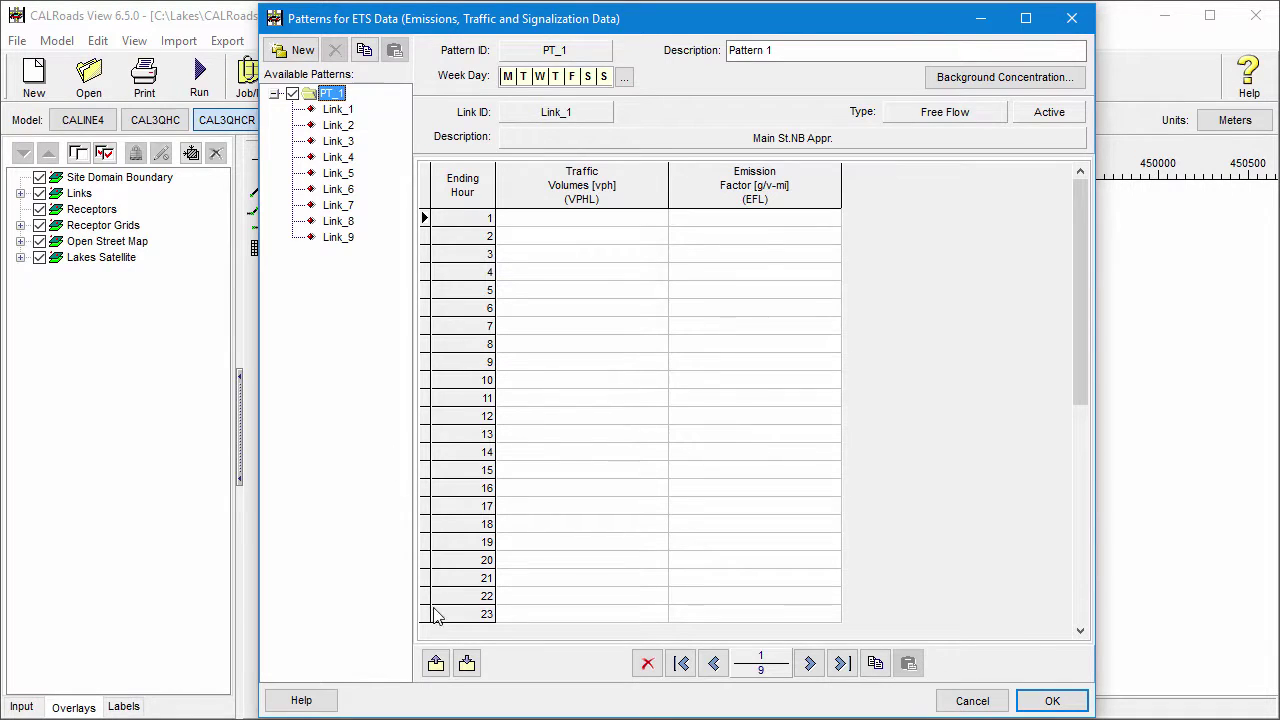
{"action": "left_click", "coordinate": [437, 666]}
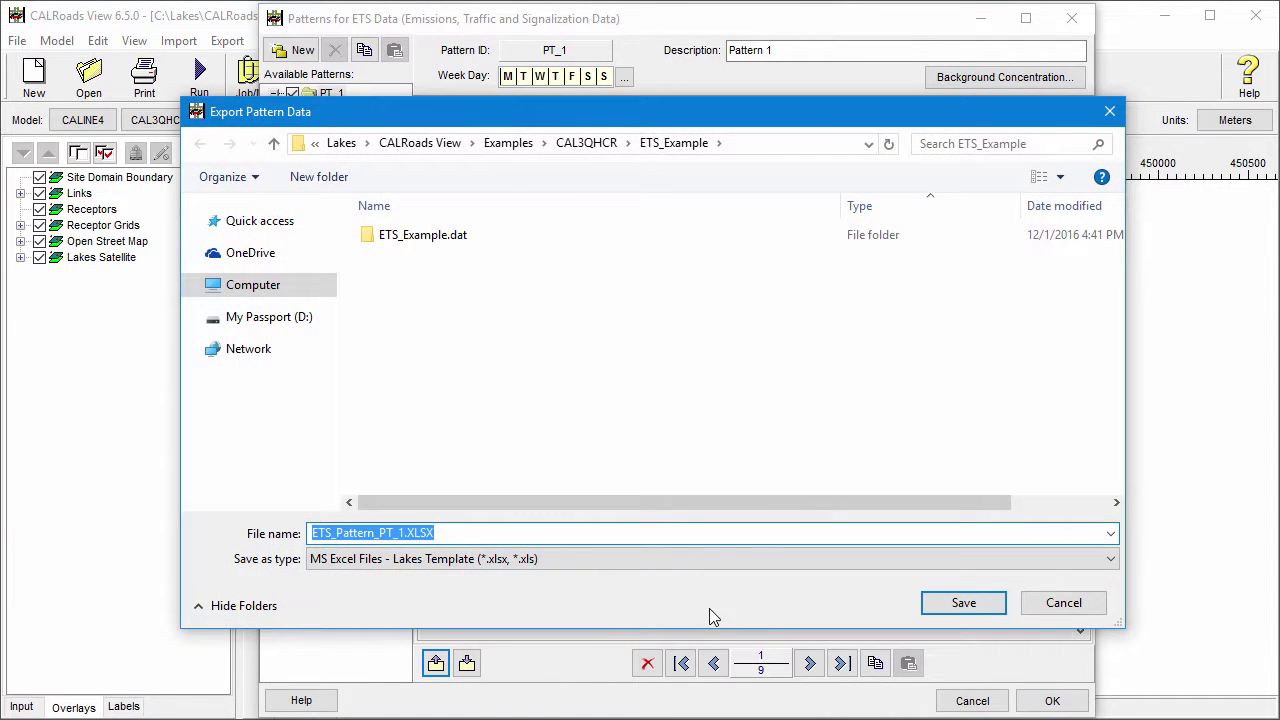
{"action": "left_click", "coordinate": [931, 603]}
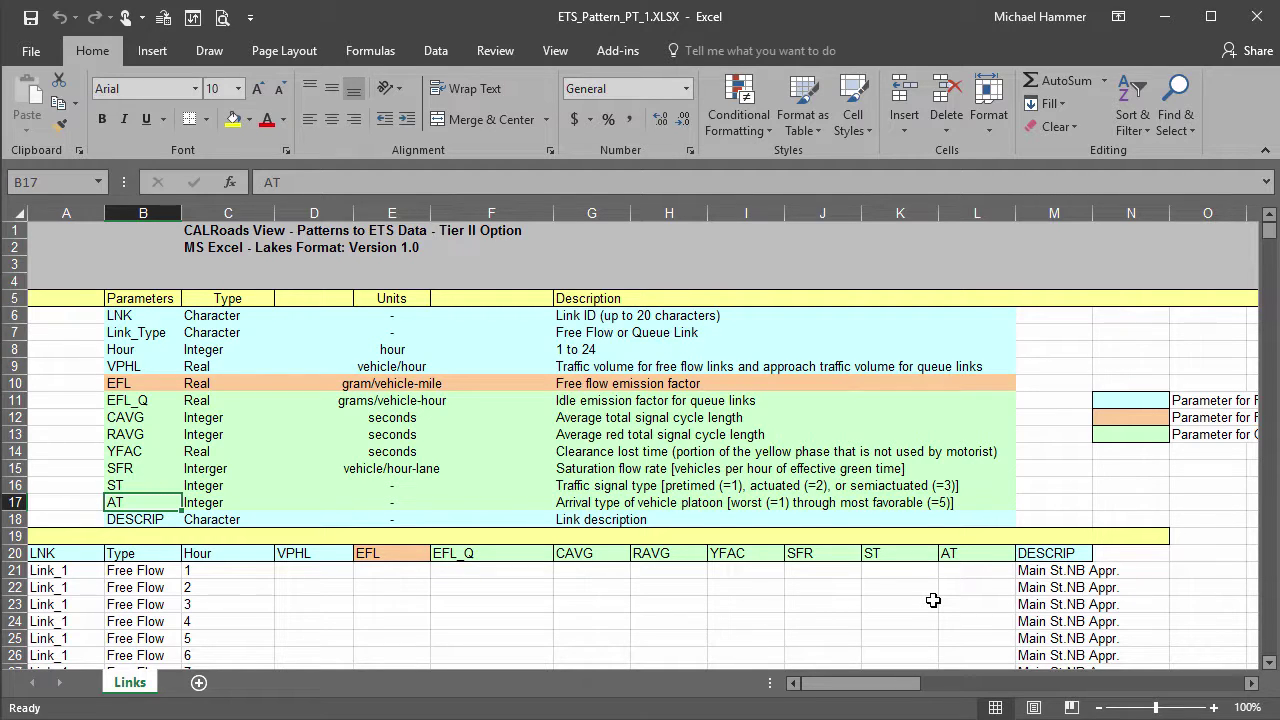
Step: Paste hourly volumes and 41.60 emission factors starting at cell D21, then save the workbook
{"action": "scroll", "coordinate": [932, 600], "scroll_direction": "right", "scroll_amount": 1}
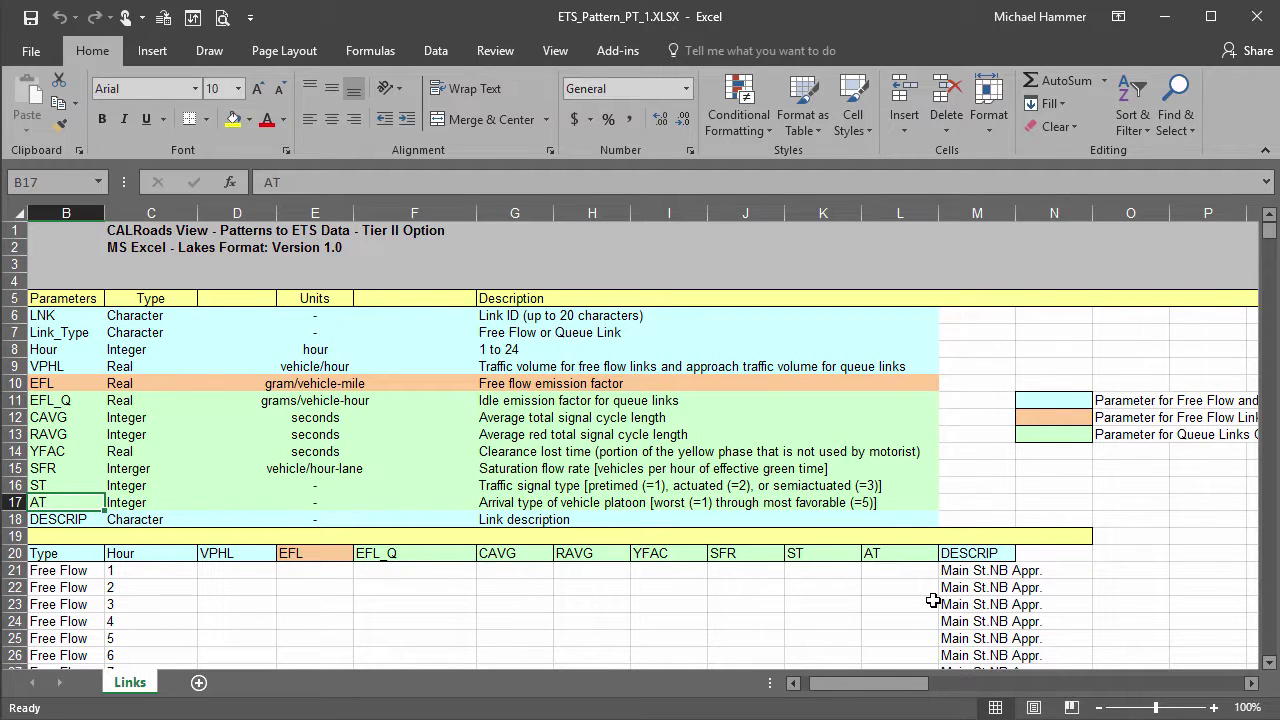
{"action": "scroll", "coordinate": [932, 600], "scroll_direction": "left", "scroll_amount": 1}
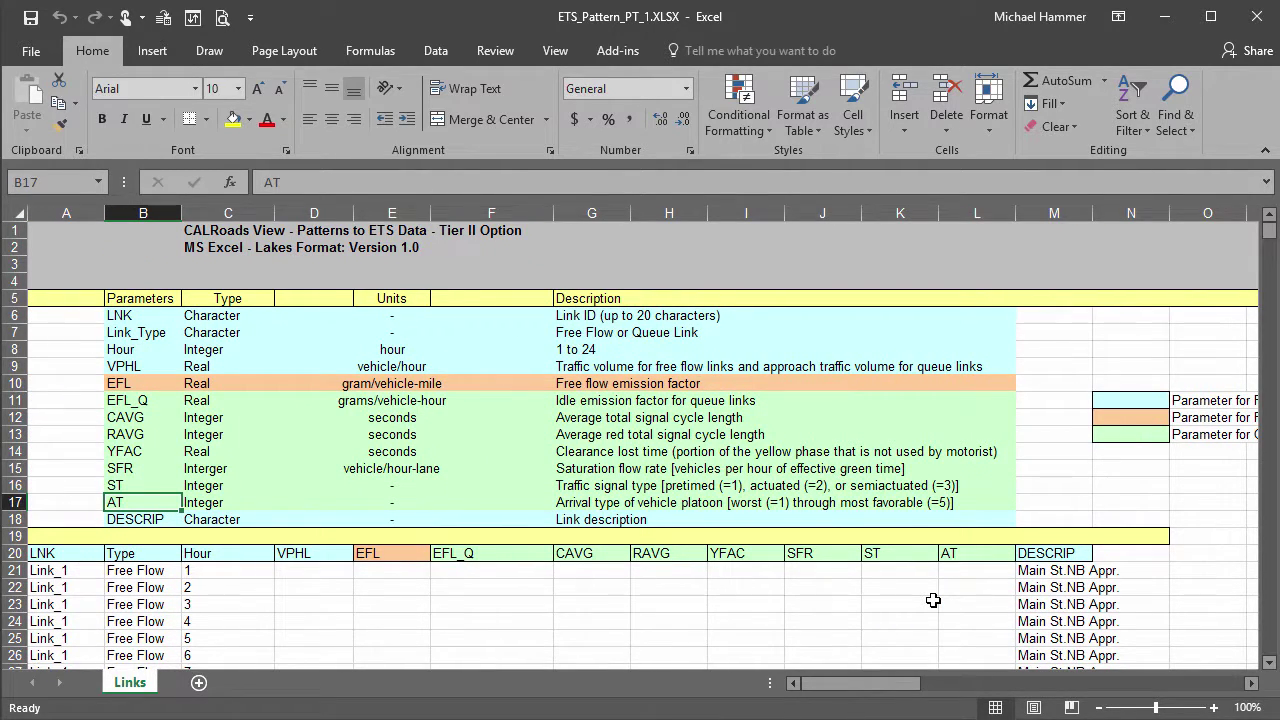
{"action": "scroll", "coordinate": [932, 600], "scroll_direction": "down", "scroll_amount": 3}
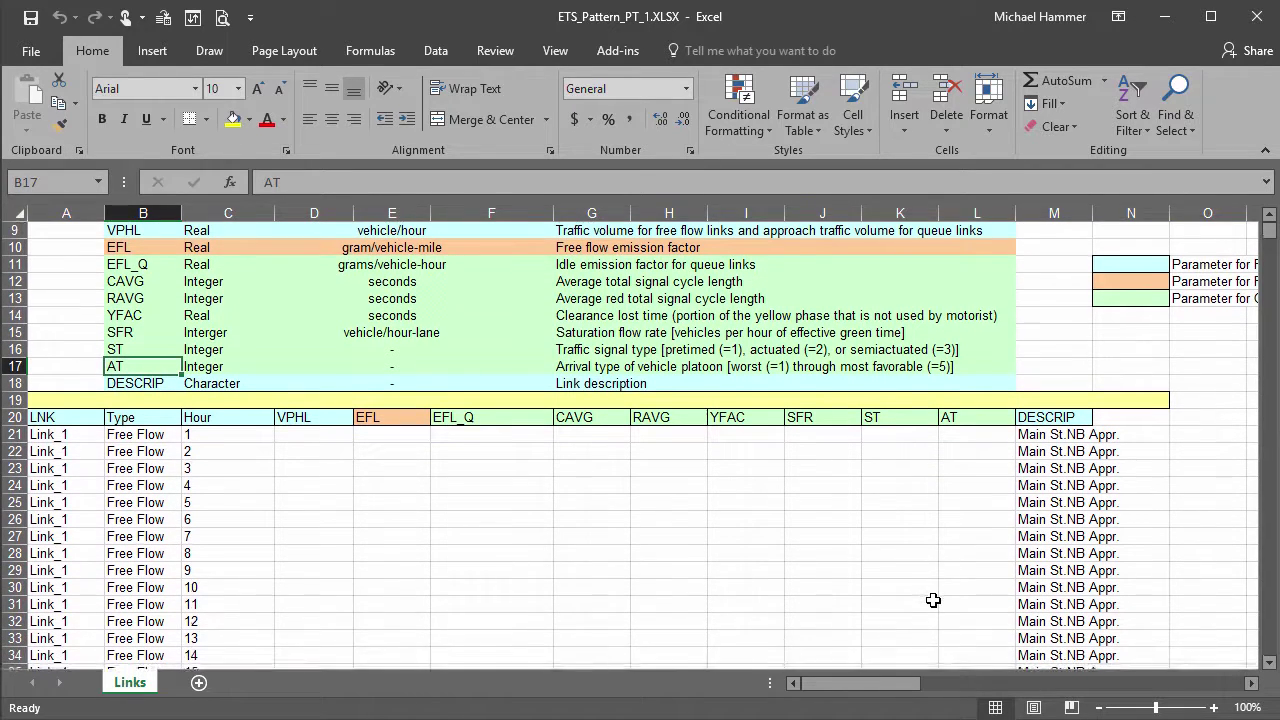
{"action": "left_click", "coordinate": [309, 419]}
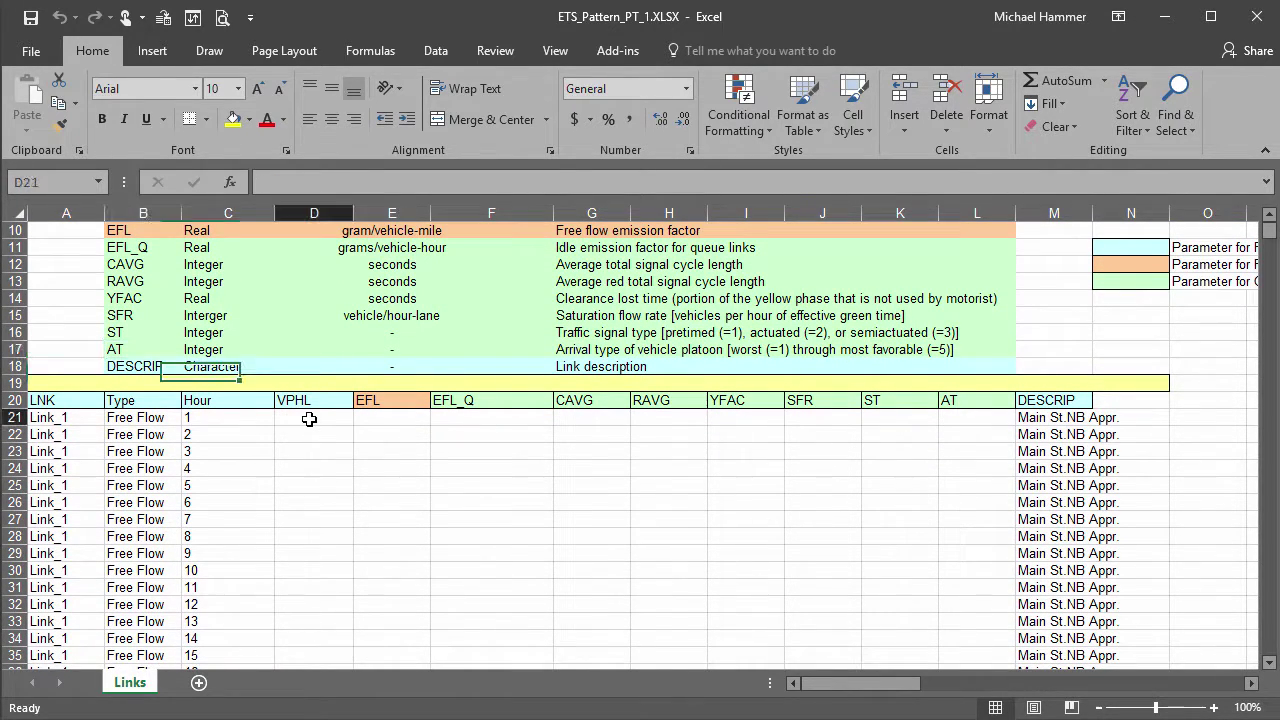
{"action": "key", "text": "ctrl+v"}
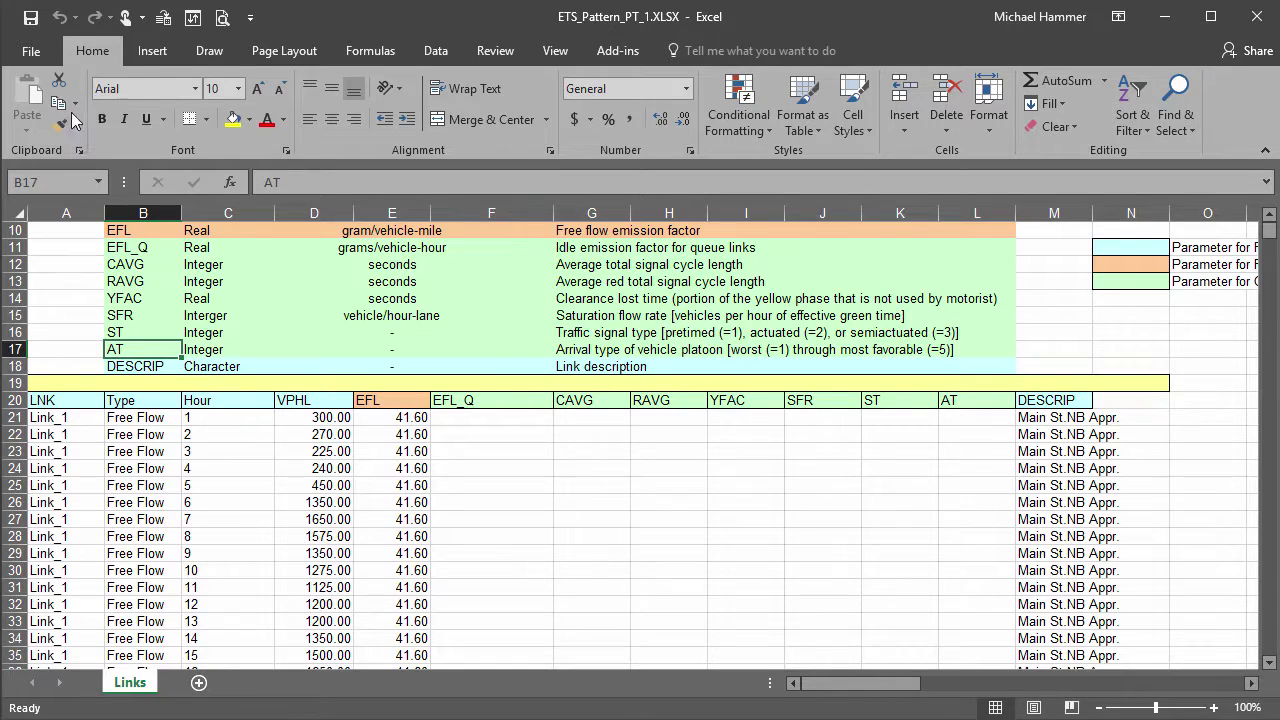
{"action": "left_click", "coordinate": [33, 26]}
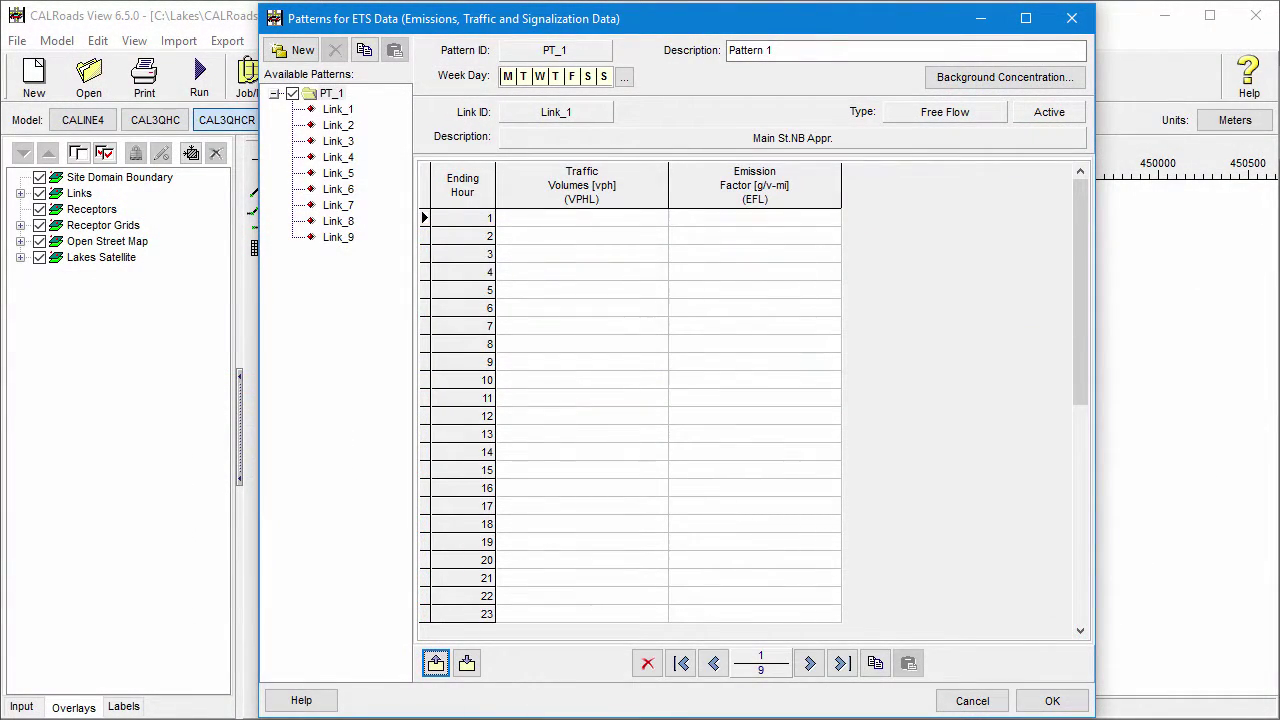
Step: Import ETS_Pattern_PT_1.XLSX into pattern PT_1
{"action": "left_click", "coordinate": [466, 668]}
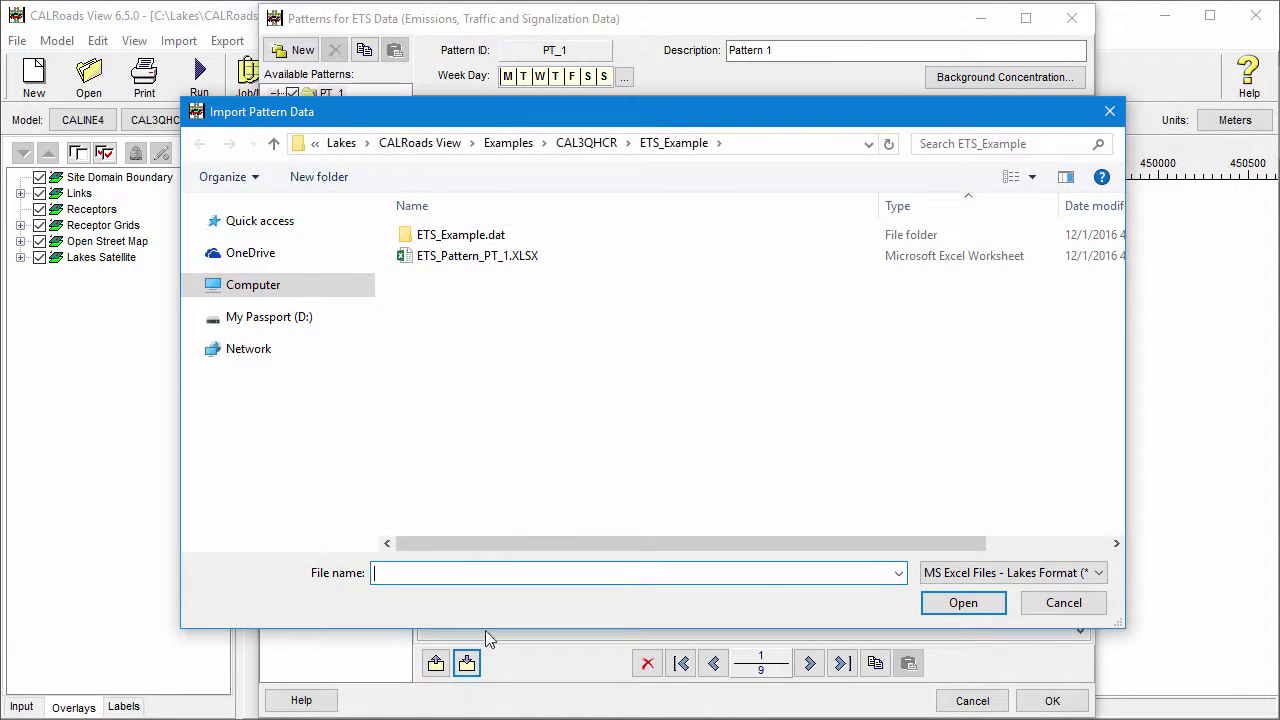
{"action": "double_click", "coordinate": [528, 257]}
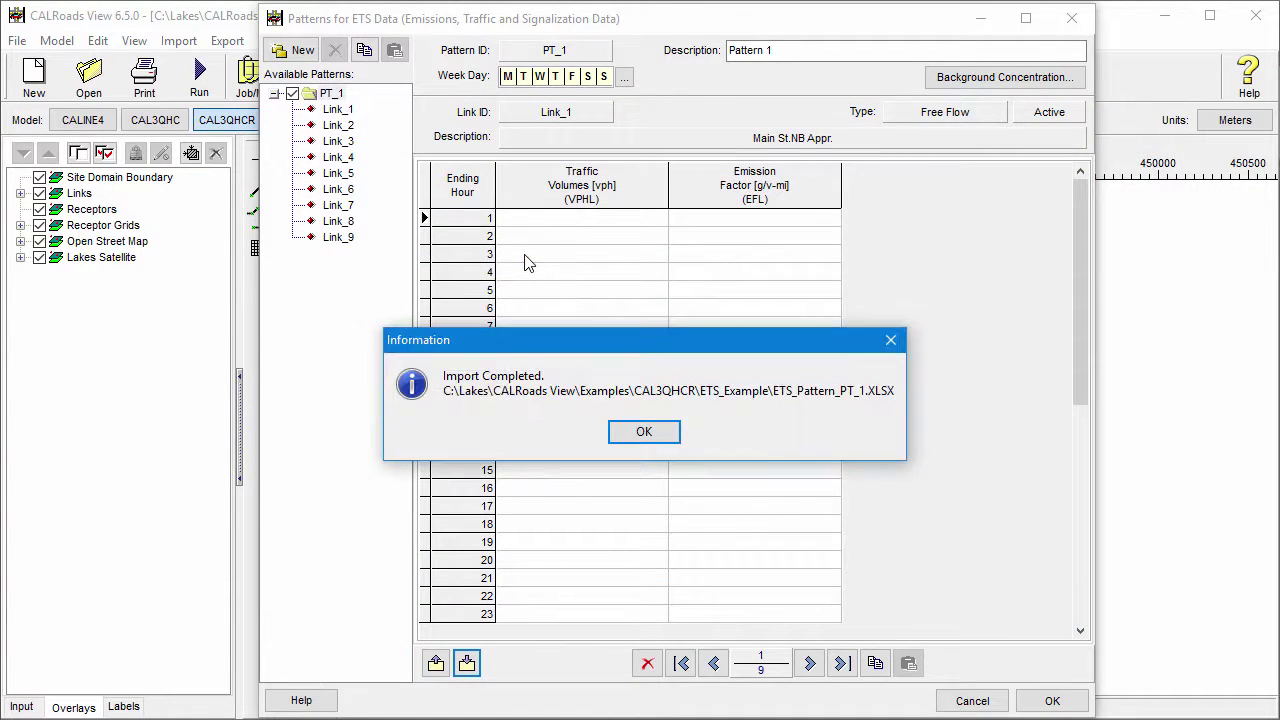
{"action": "left_click", "coordinate": [644, 432]}
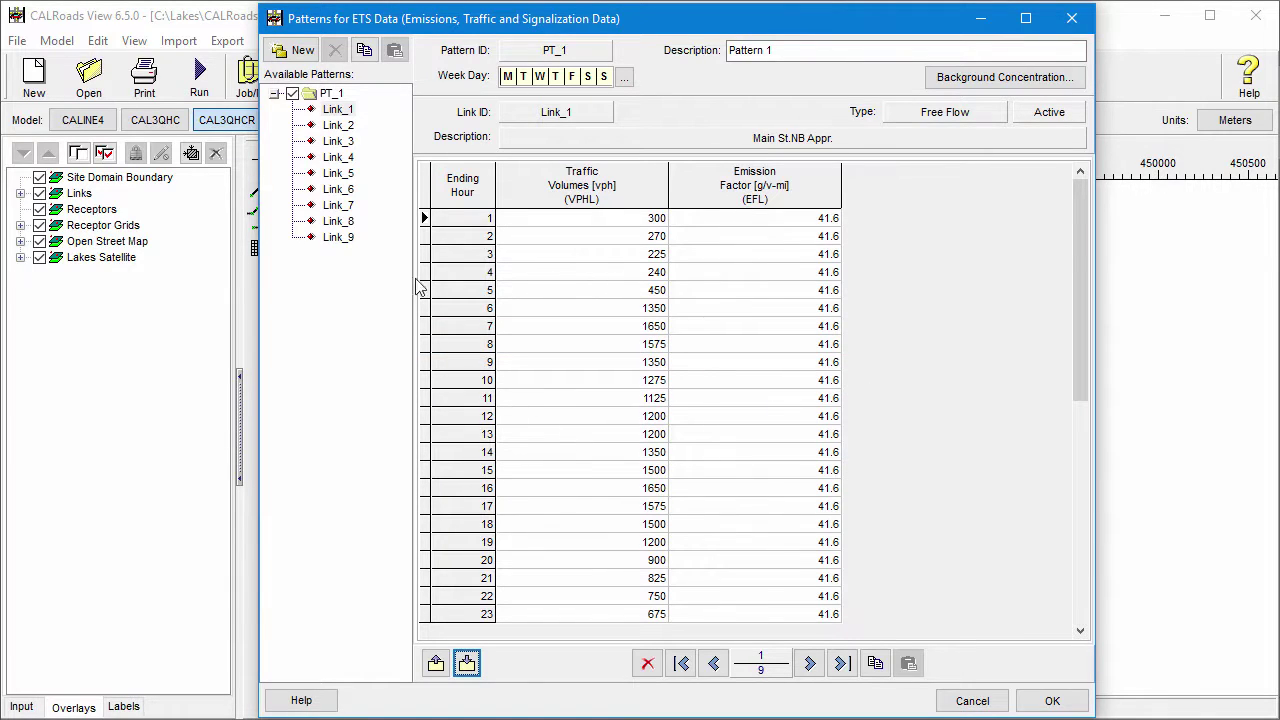
Step: Create pattern PT_2 and import ETS_Pattern_PT_2.XLSX into it
{"action": "left_click", "coordinate": [300, 50]}
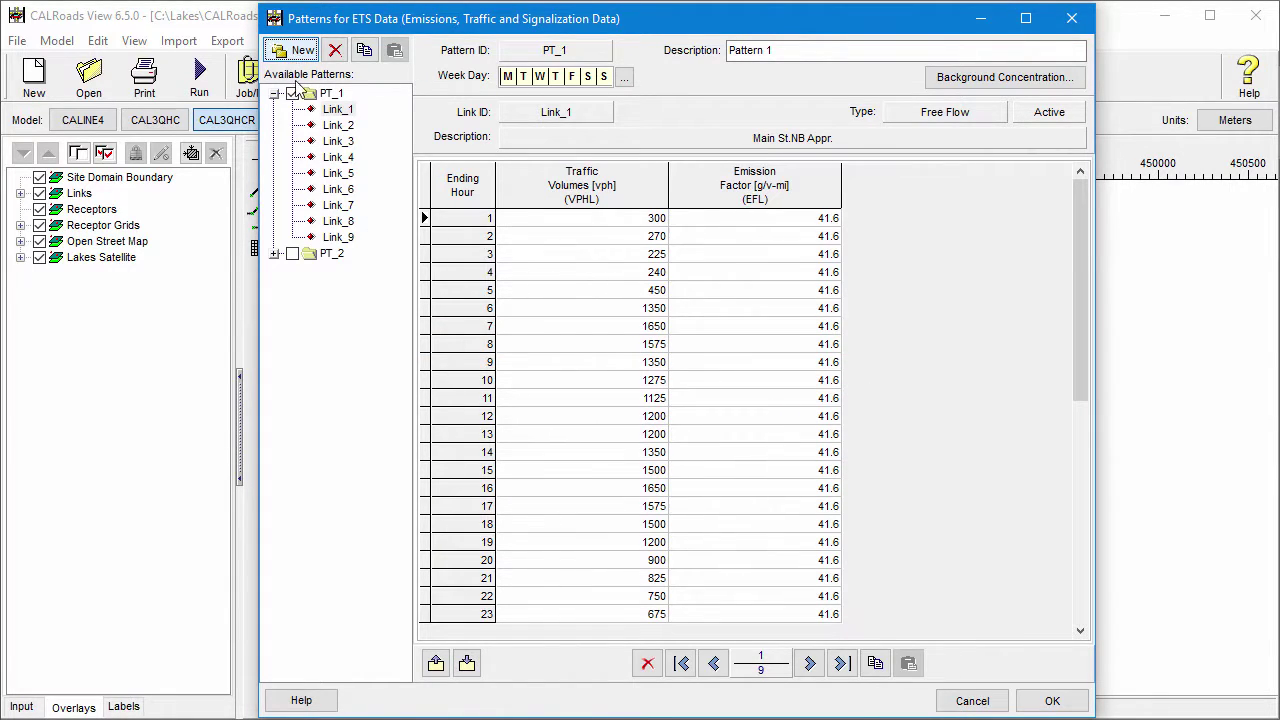
{"action": "left_click", "coordinate": [332, 254]}
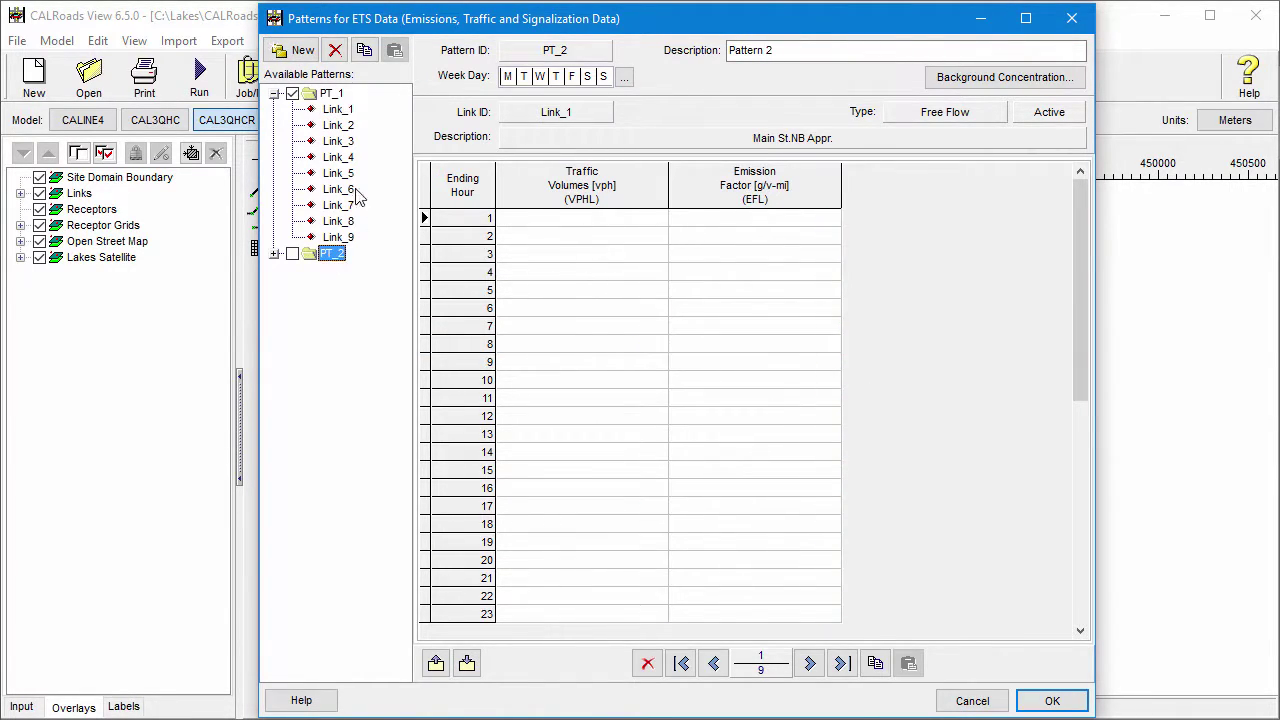
{"action": "left_click", "coordinate": [466, 663]}
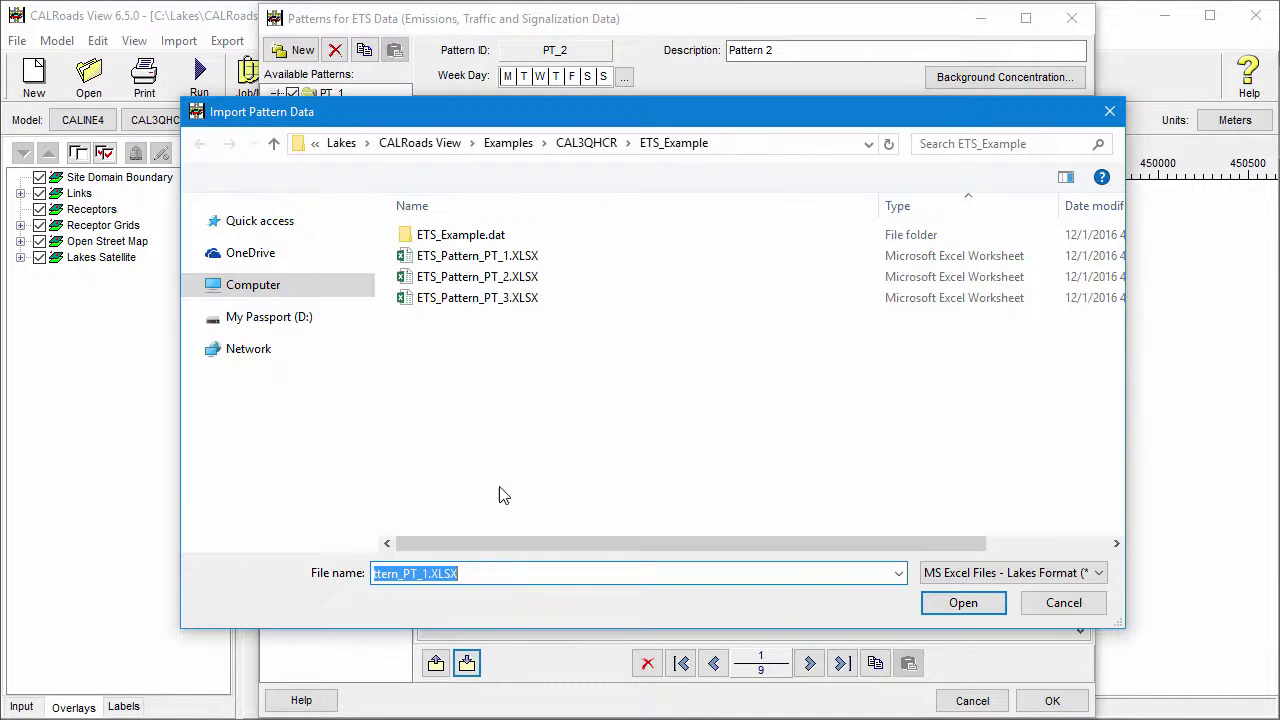
{"action": "double_click", "coordinate": [477, 277]}
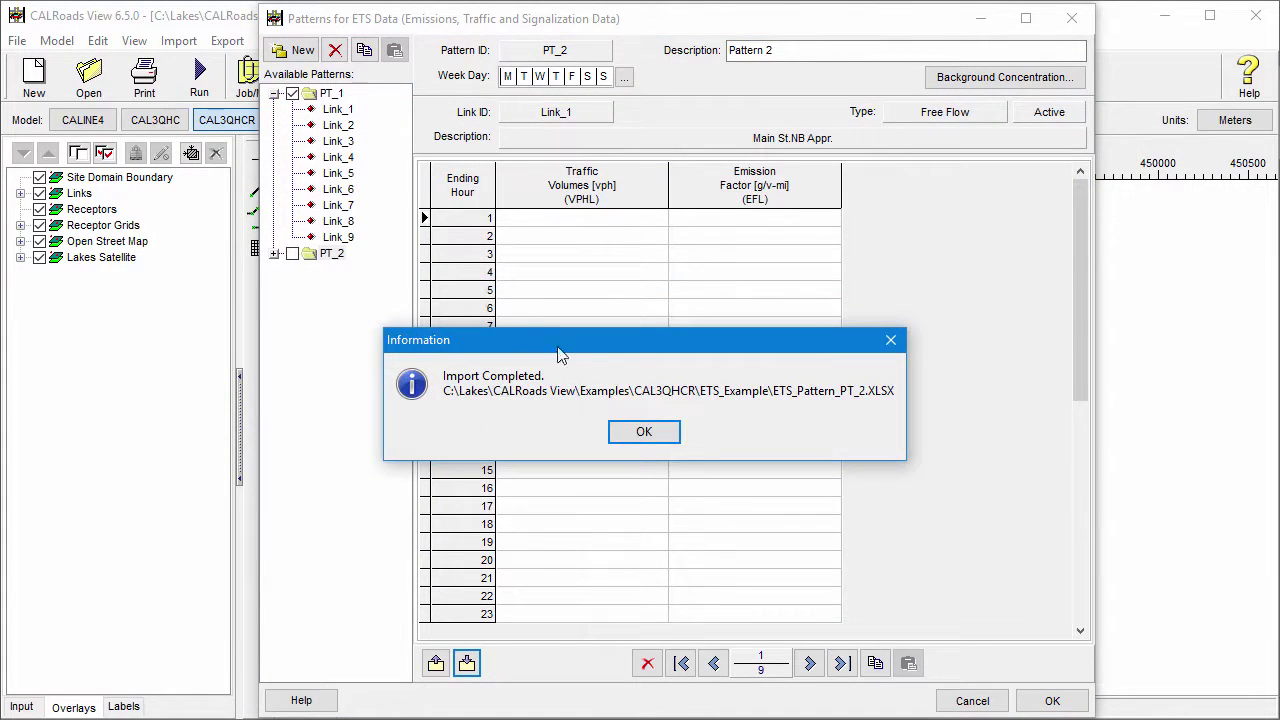
{"action": "left_click", "coordinate": [590, 432]}
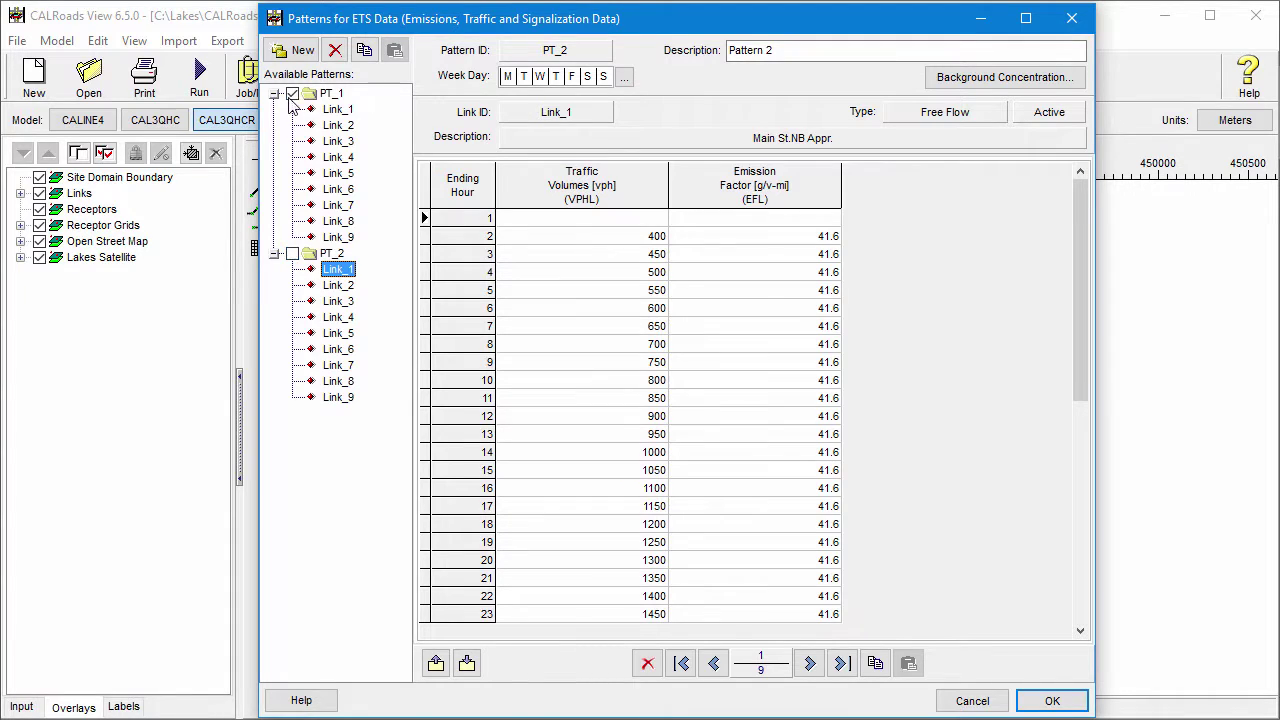
Step: Create pattern PT_3 and import ETS_Pattern_PT_3.XLSX into it
{"action": "left_click", "coordinate": [290, 50]}
{"action": "left_click", "coordinate": [331, 269]}
{"action": "left_click", "coordinate": [466, 663]}
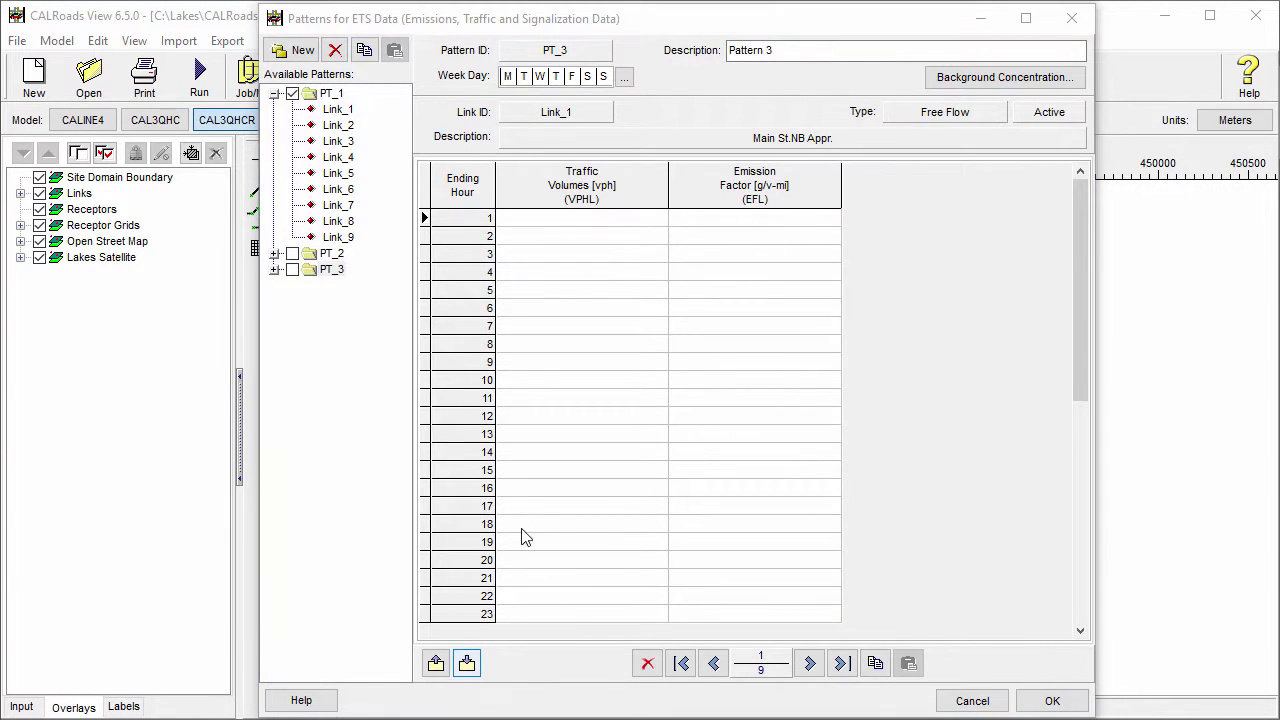
{"action": "double_click", "coordinate": [524, 304]}
Step: In the weekday assignment, give Saturday to PT_2 and Sunday to PT_3
{"action": "left_click", "coordinate": [640, 440]}
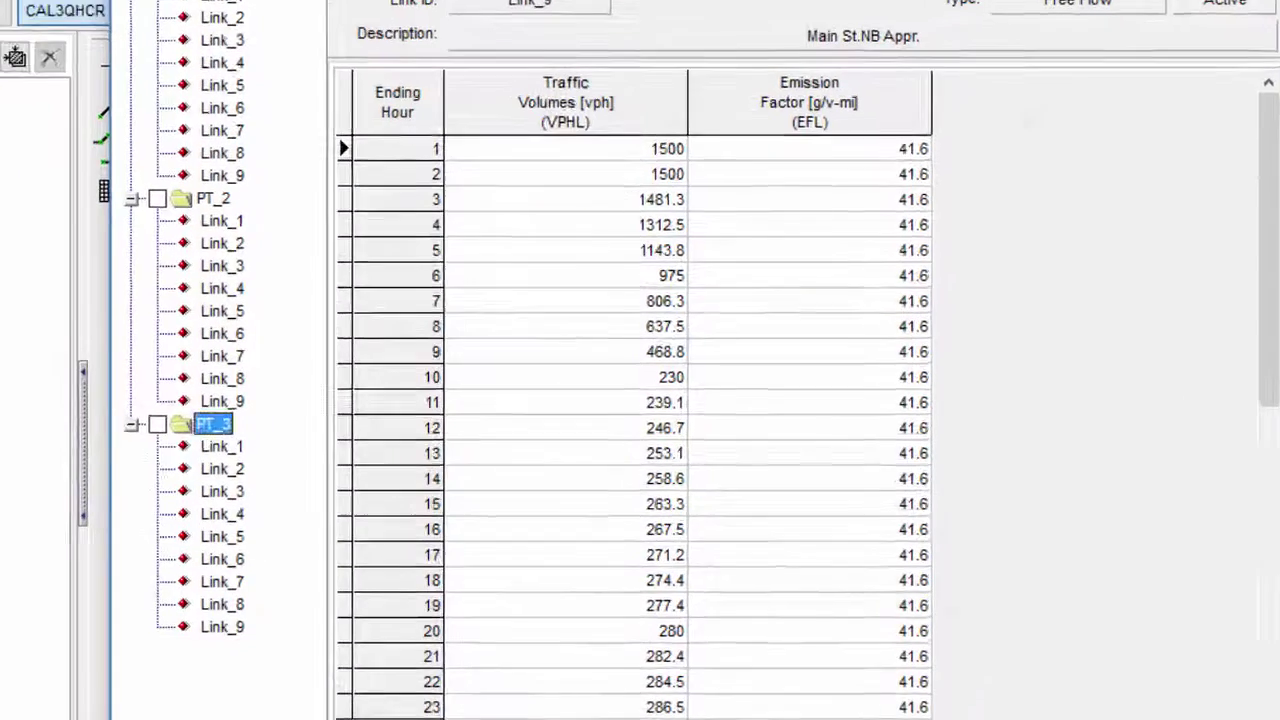
{"action": "left_click", "coordinate": [623, 78]}
{"action": "left_click", "coordinate": [665, 218]}
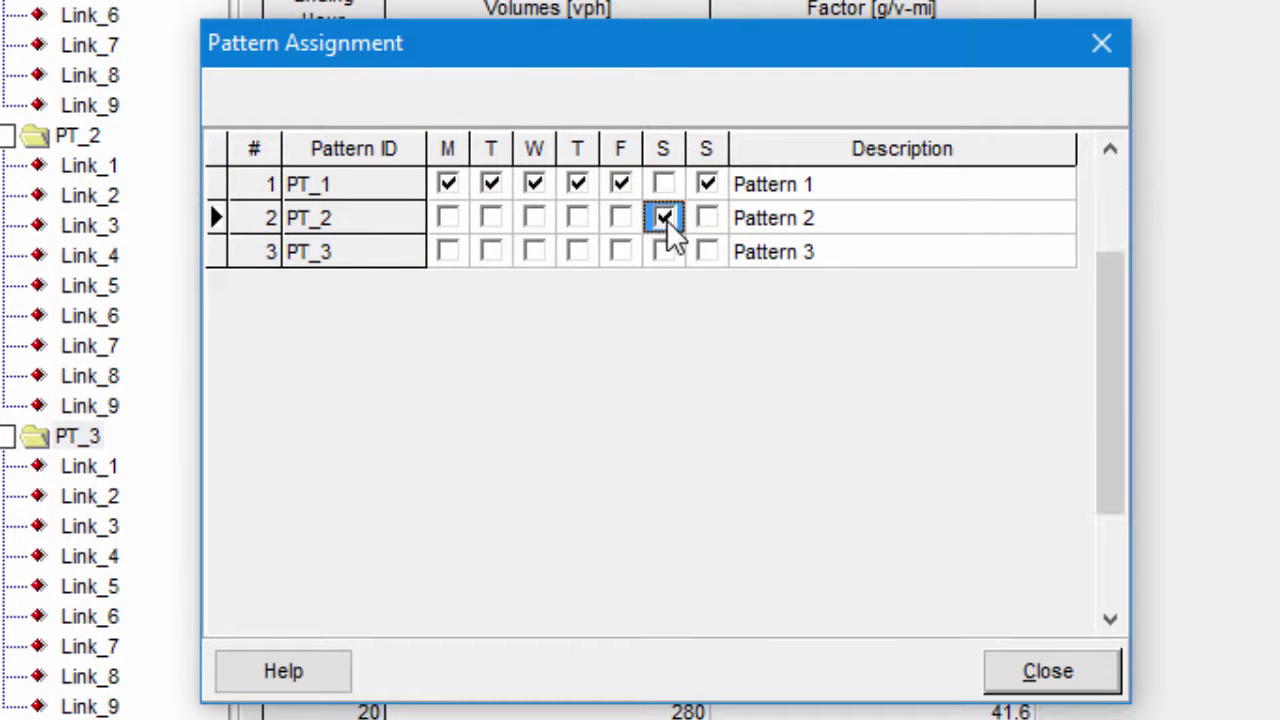
{"action": "left_click", "coordinate": [706, 251]}
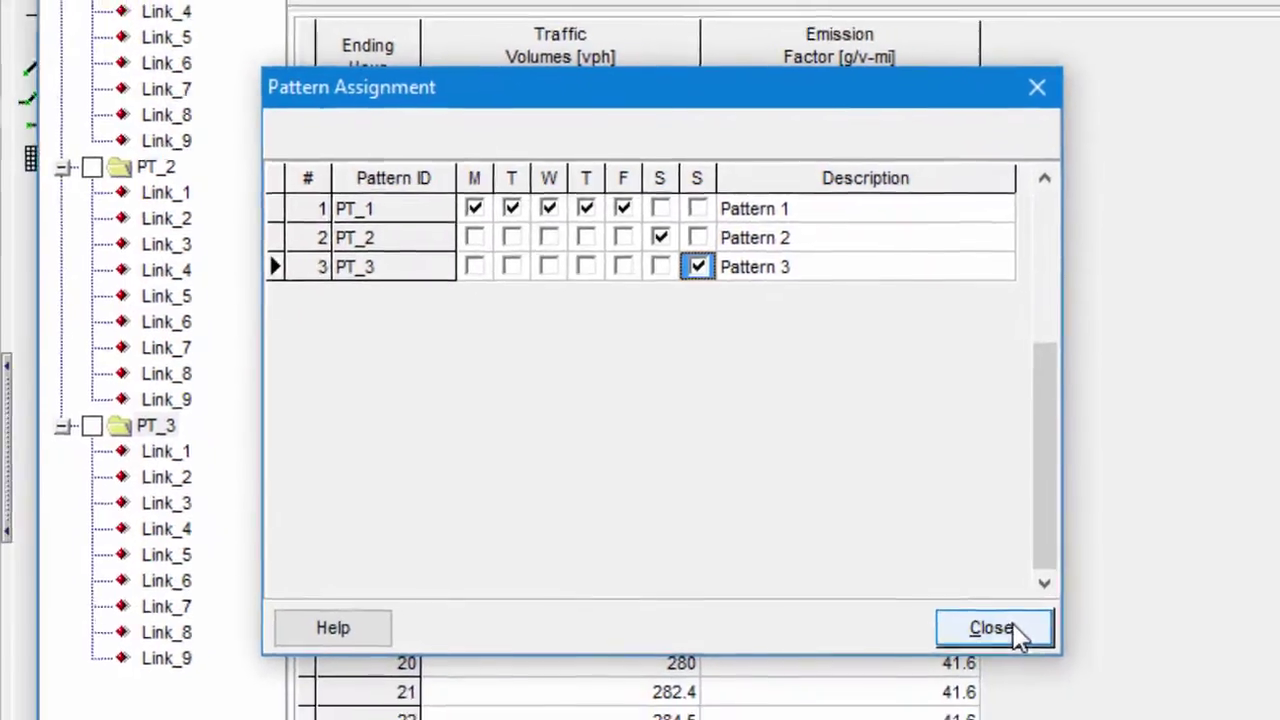
Step: Review PT_2's data for Link_2 through Link_5, then accept the three patterns
{"action": "left_click", "coordinate": [1060, 672]}
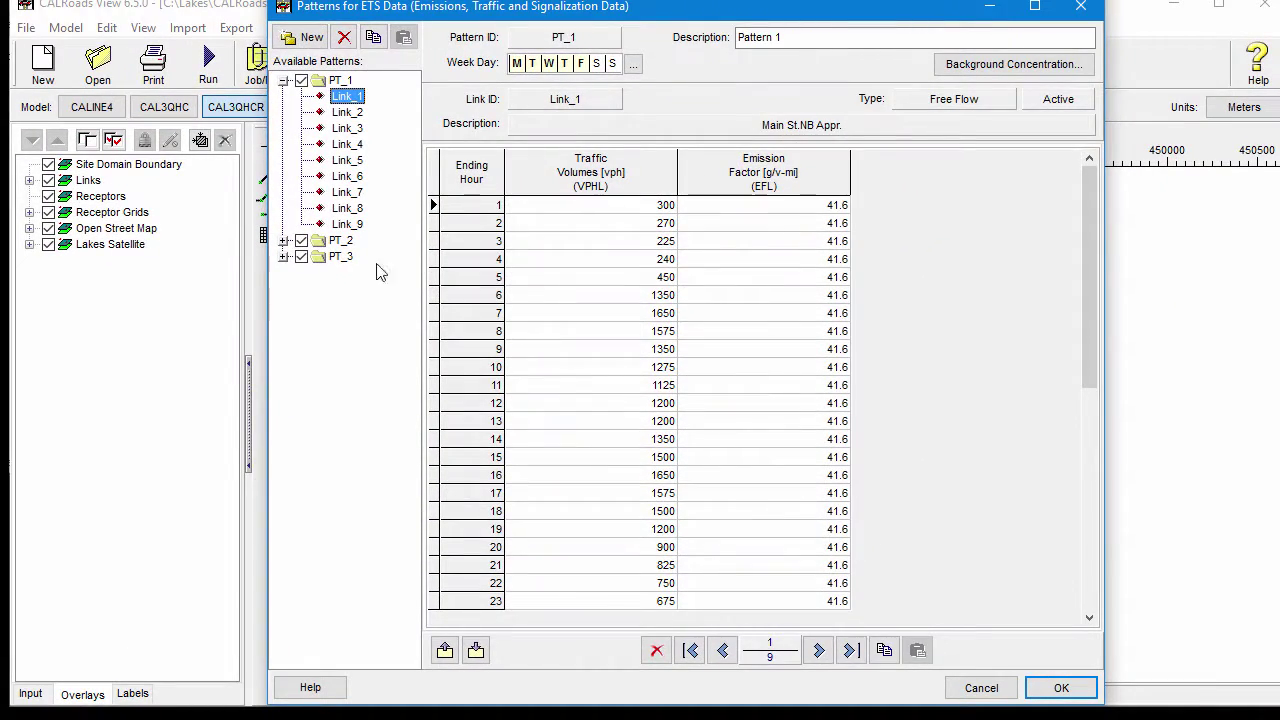
{"action": "left_click", "coordinate": [311, 236]}
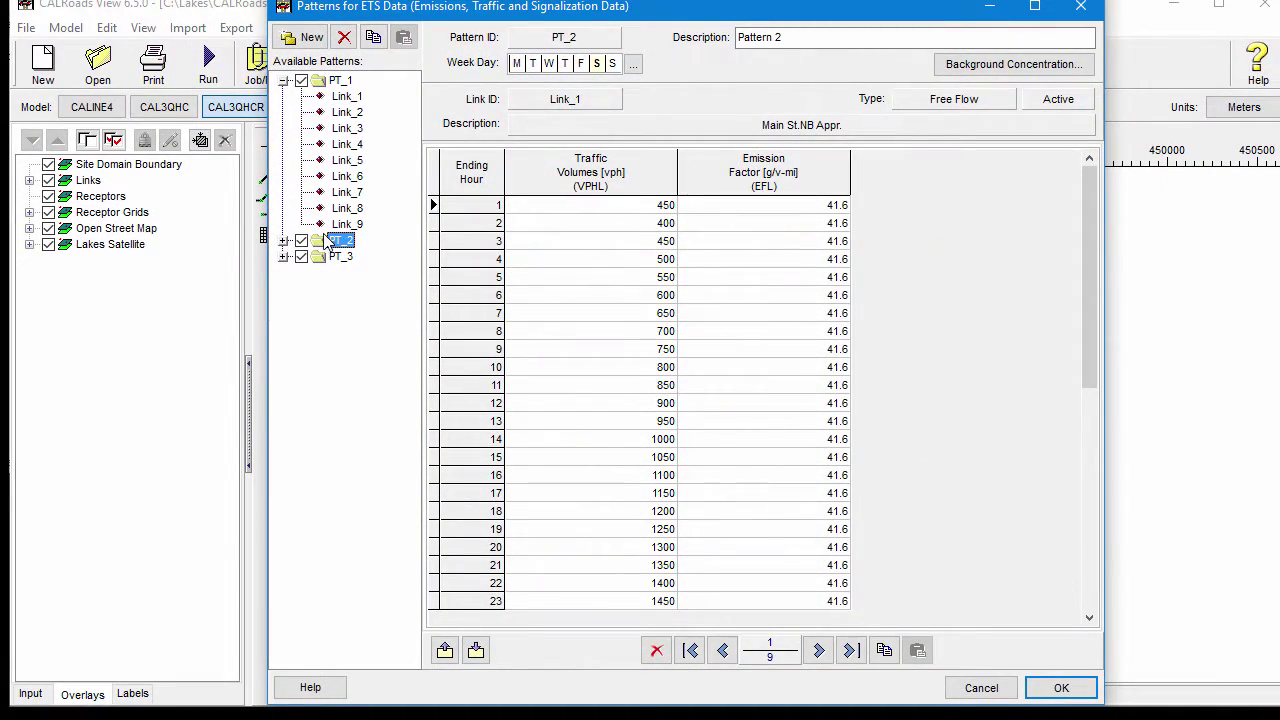
{"action": "left_click", "coordinate": [284, 240]}
{"action": "left_click", "coordinate": [346, 272]}
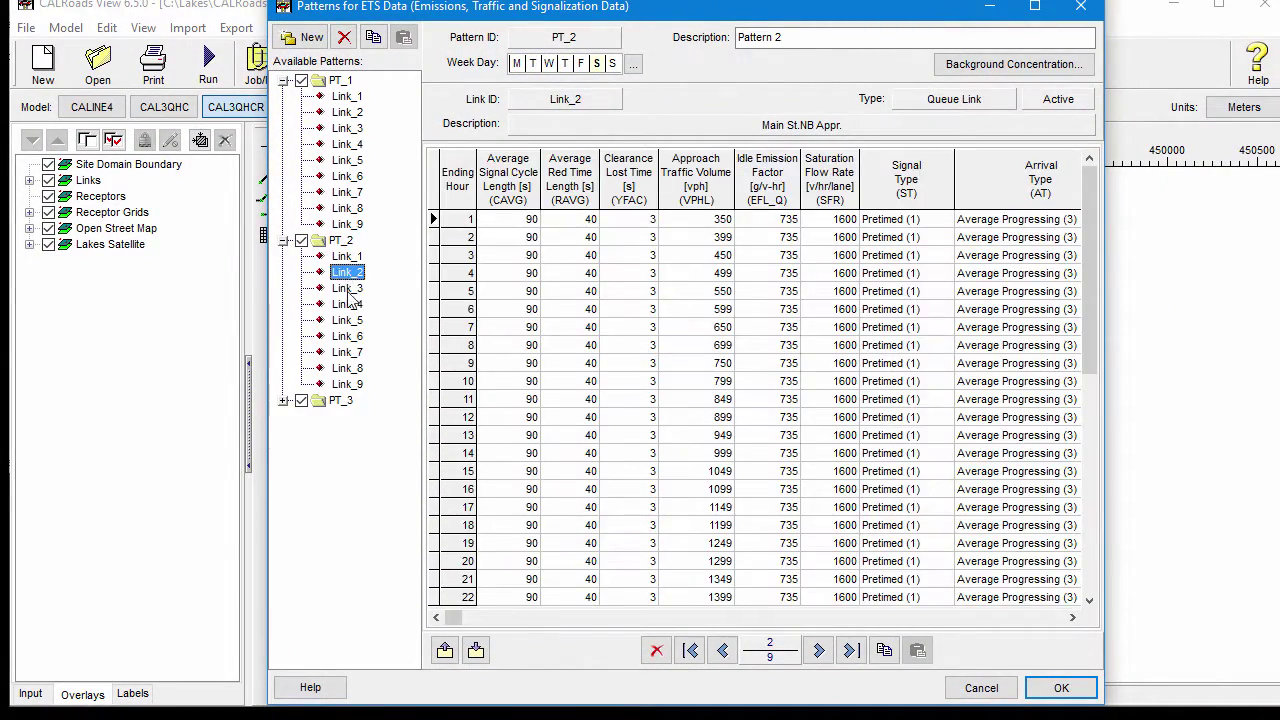
{"action": "left_click", "coordinate": [347, 289]}
{"action": "left_click", "coordinate": [347, 304]}
{"action": "left_click", "coordinate": [347, 320]}
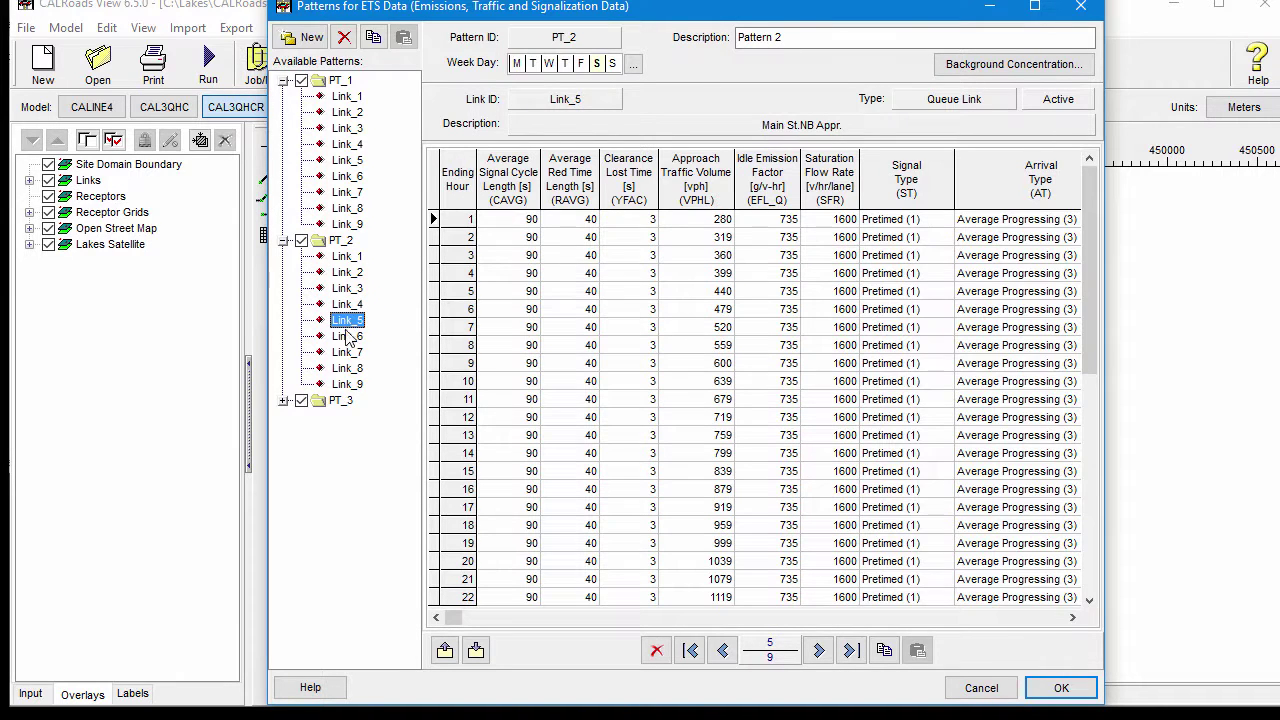
{"action": "left_click", "coordinate": [1078, 697]}
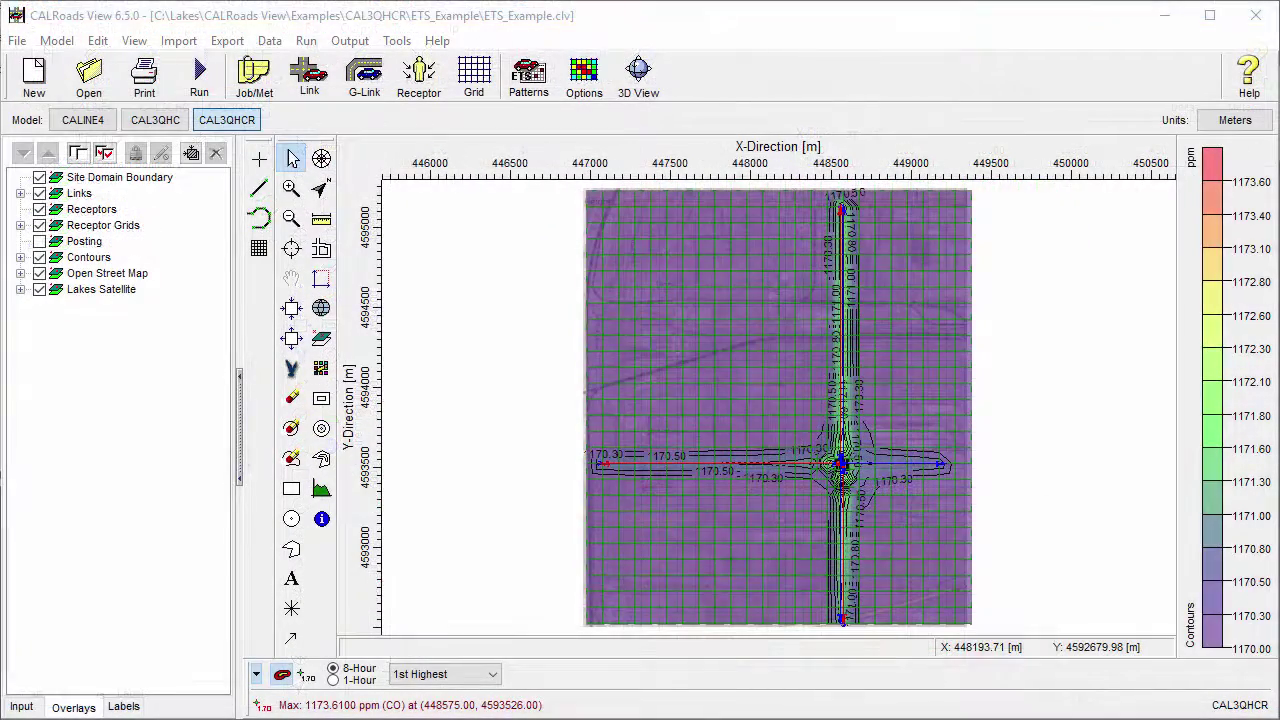
Step: Zoom in on the intersection to see CO contours peaking at 1173.61 ppm
{"action": "scroll", "coordinate": [841, 455], "scroll_direction": "up", "scroll_amount": 3}
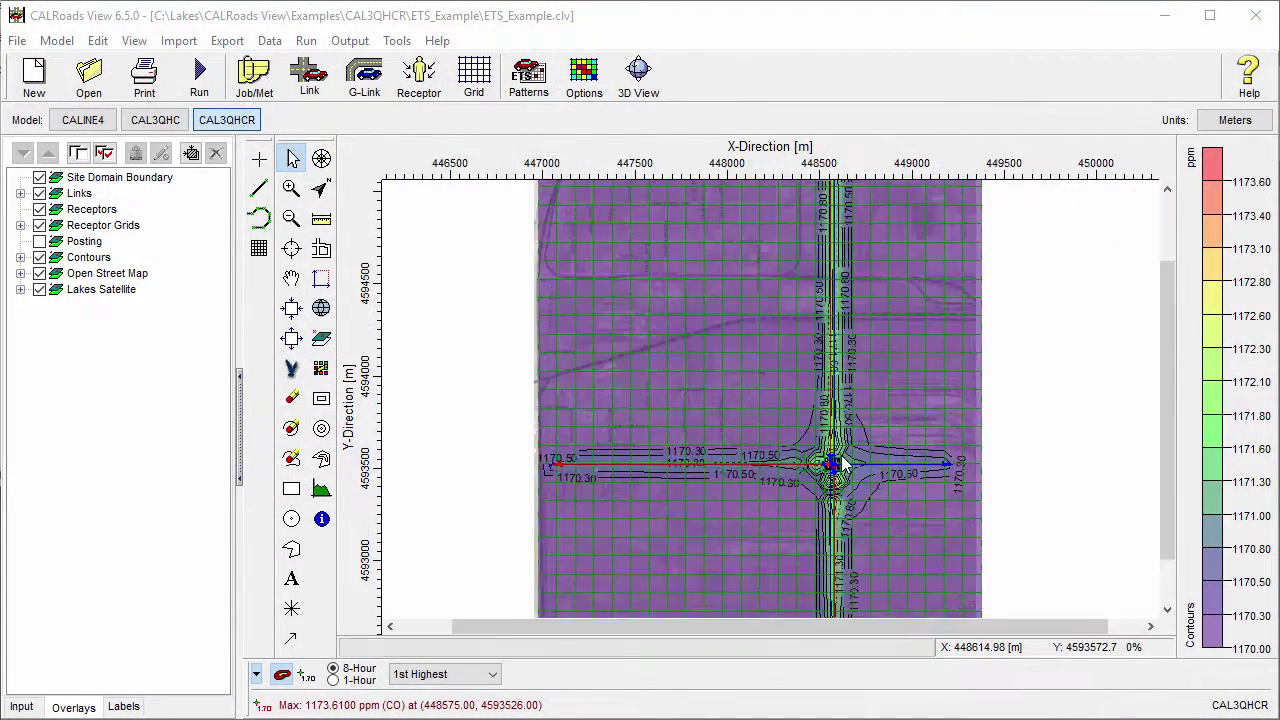
{"action": "scroll", "coordinate": [841, 458], "scroll_direction": "up", "scroll_amount": 4}
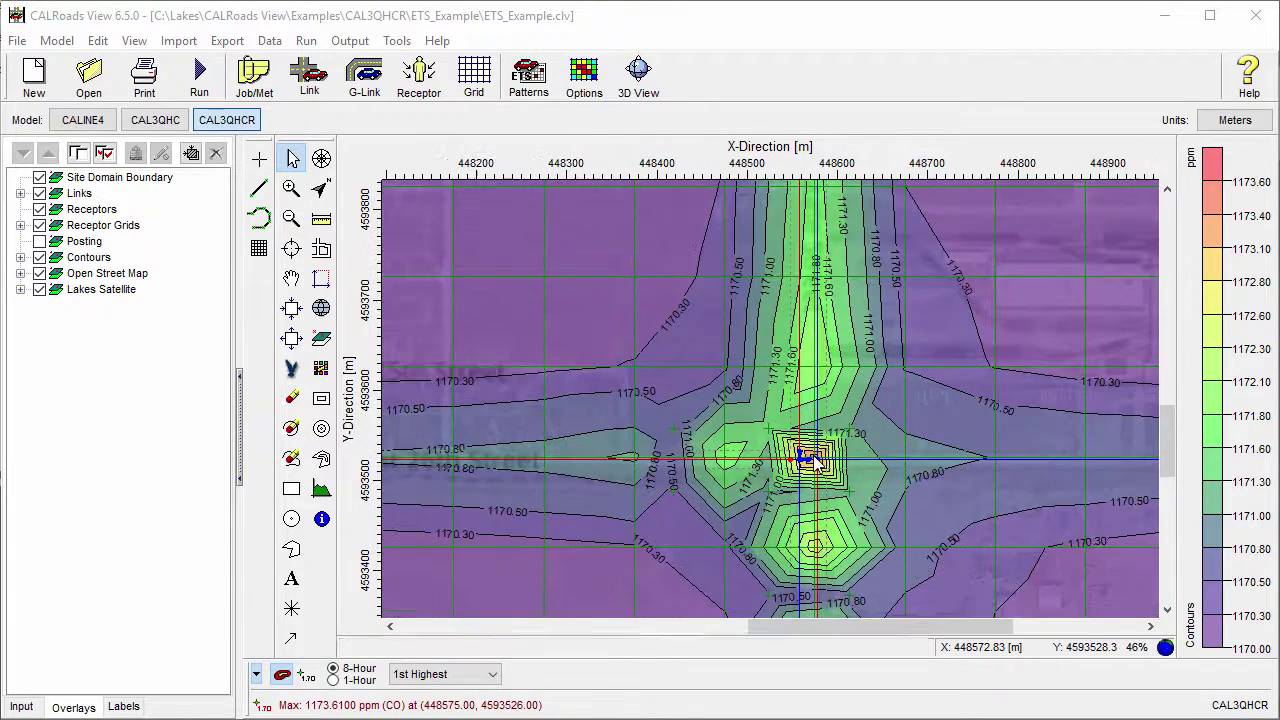